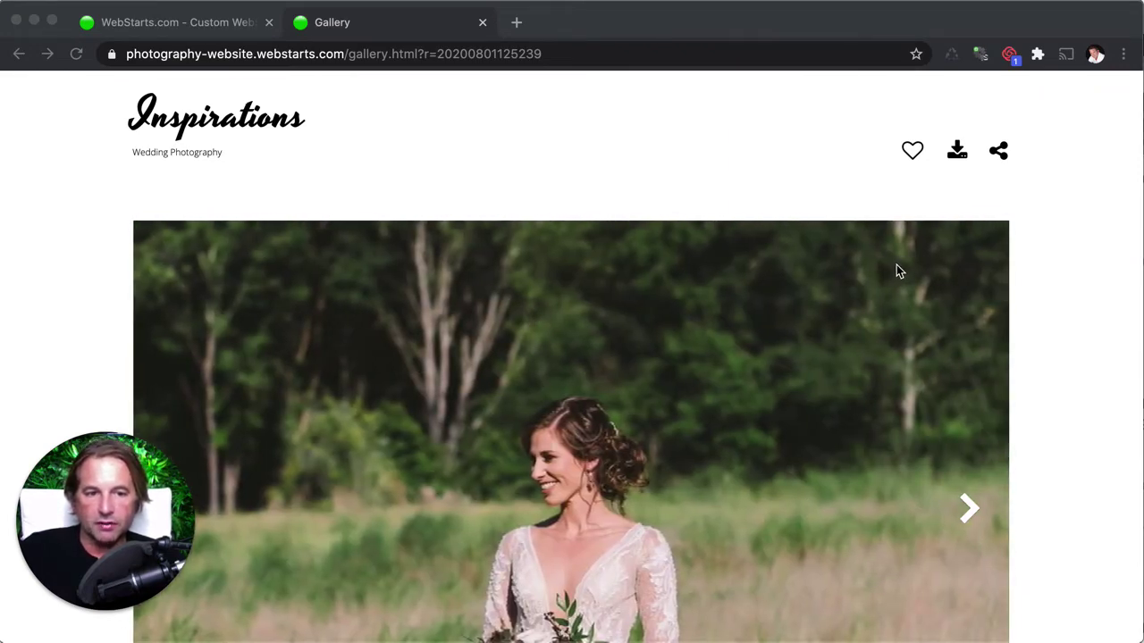
Test the live Gallery page's download icon, then dismiss Chrome's download bar.
{"action": "left_click", "coordinate": [958, 154]}
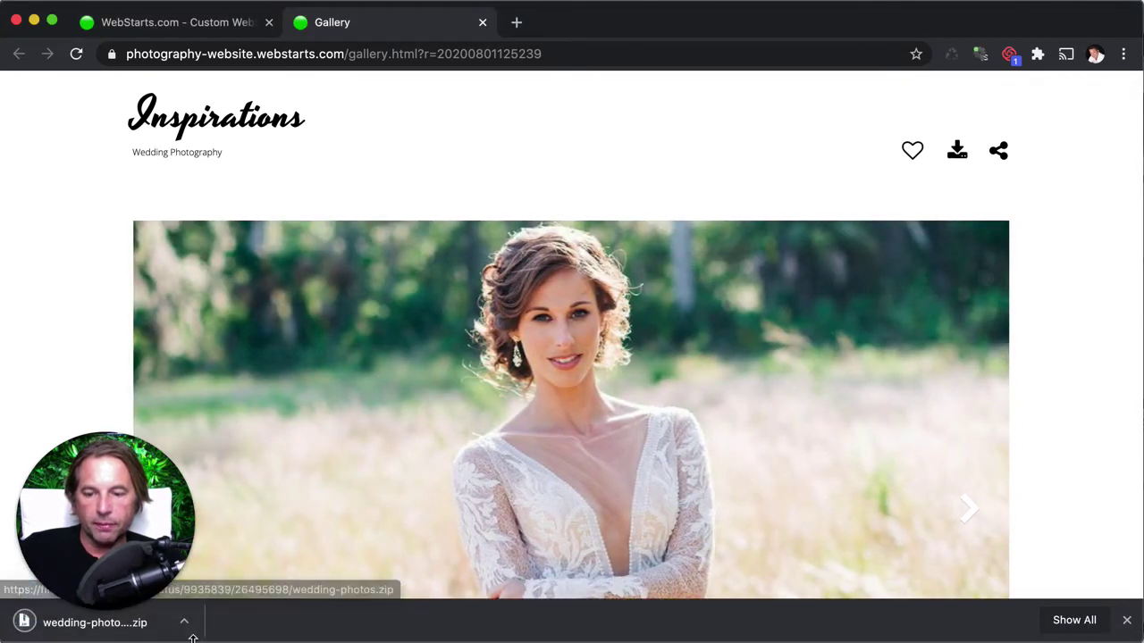
{"action": "left_click", "coordinate": [1128, 620]}
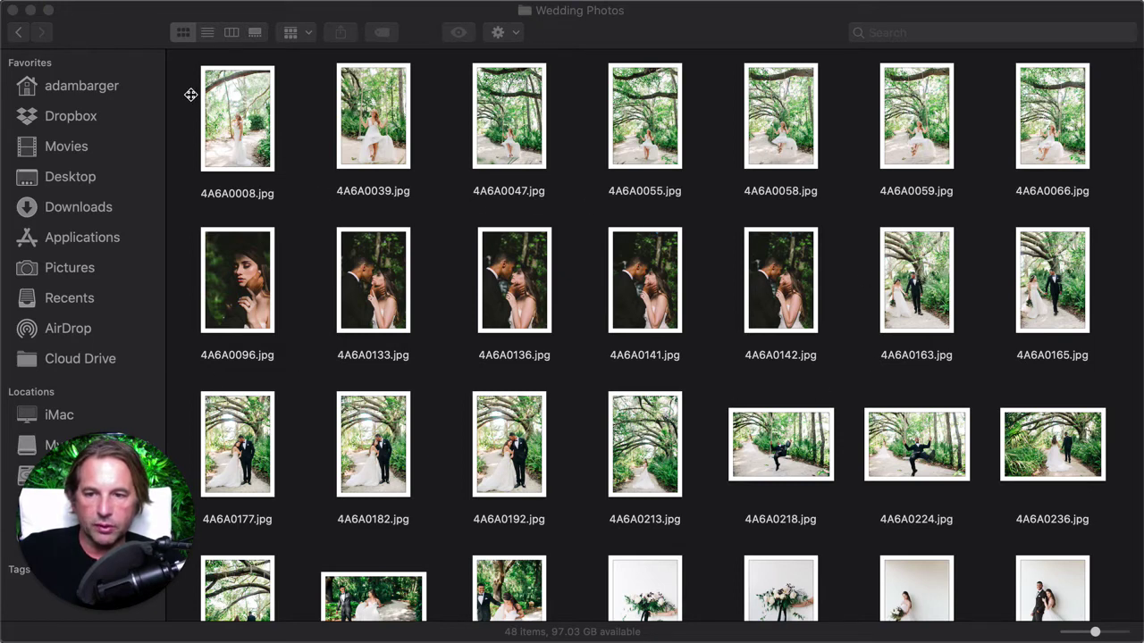
Select 28 of the wedding photos in Finder and compress them into Archive.zip.
{"action": "left_click", "coordinate": [190, 100]}
{"action": "left_click_drag", "start_coordinate": [184, 89], "coordinate": [1048, 503]}
{"action": "scroll", "coordinate": [1048, 502], "scroll_direction": "up", "scroll_amount": 3}
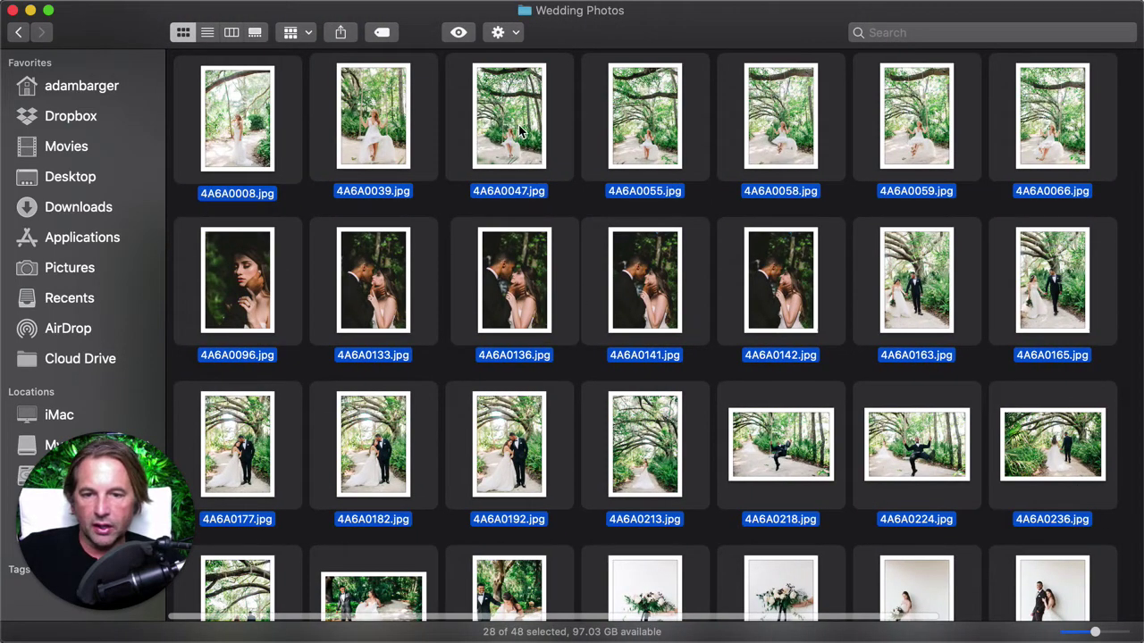
{"action": "right_click", "coordinate": [519, 126]}
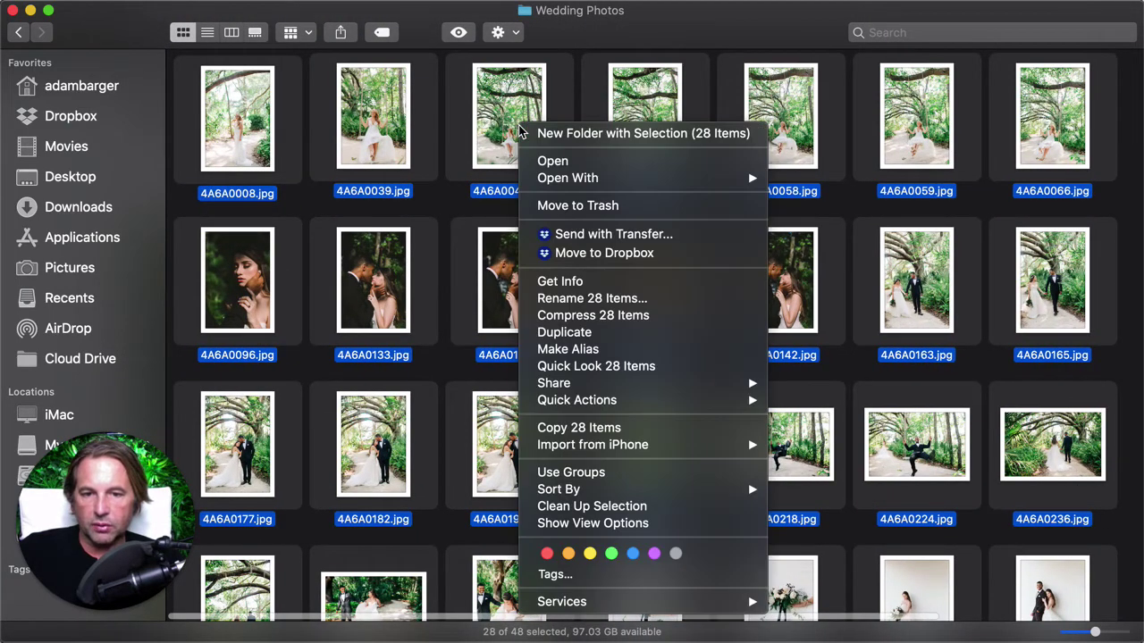
{"action": "left_click", "coordinate": [613, 323]}
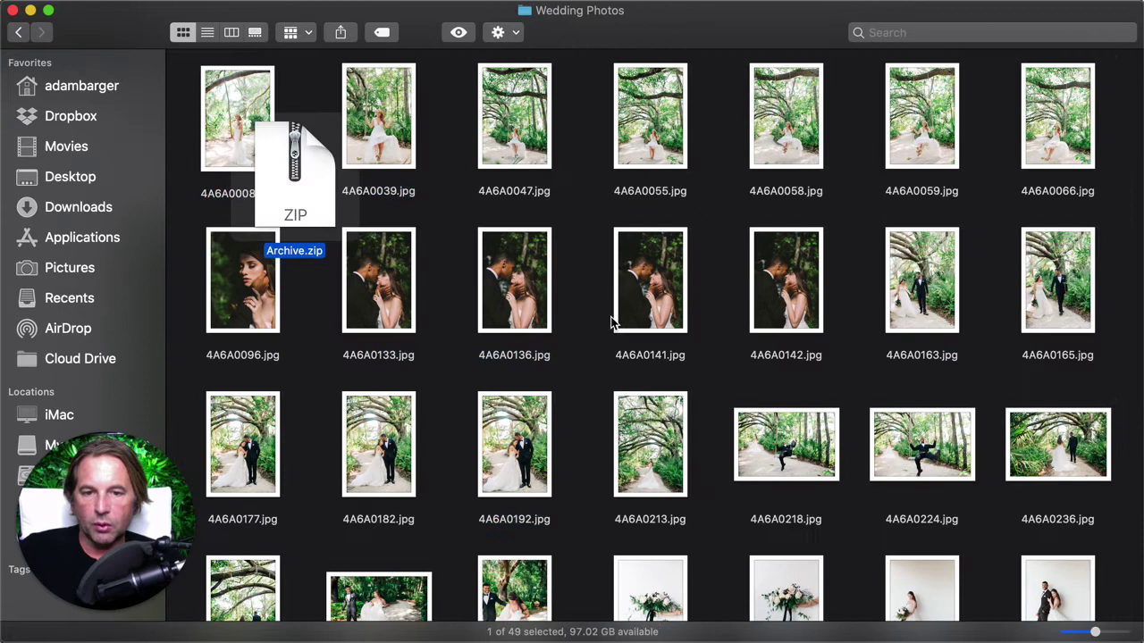
Rename the new Archive.zip to 'Wedding Photos.zip'.
{"action": "left_click", "coordinate": [293, 251]}
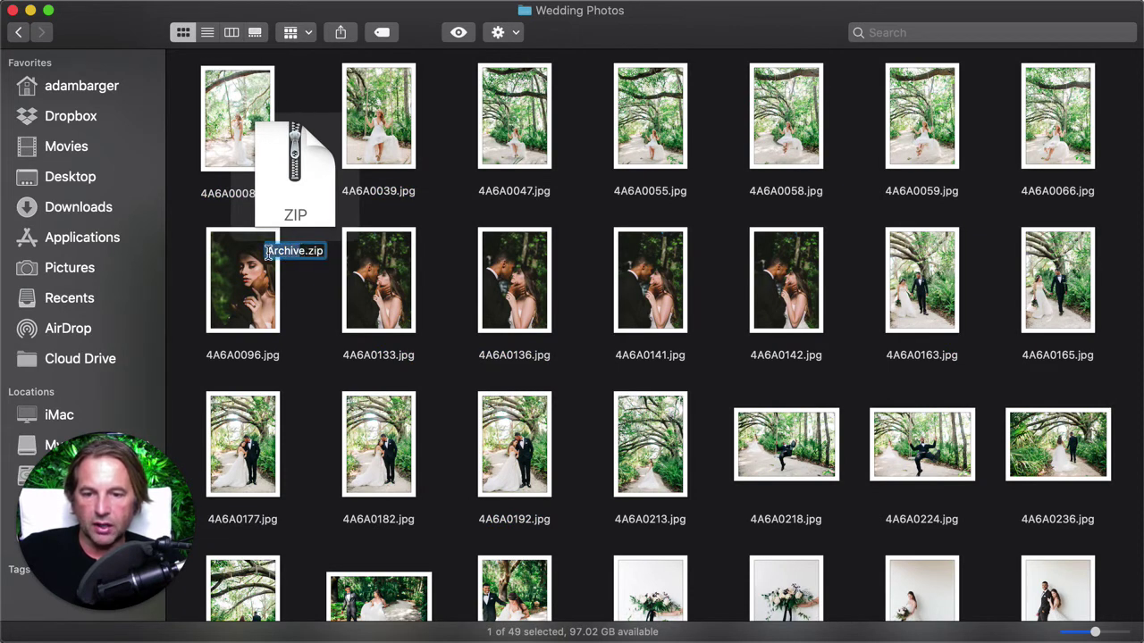
{"action": "type", "text": "weddin"}
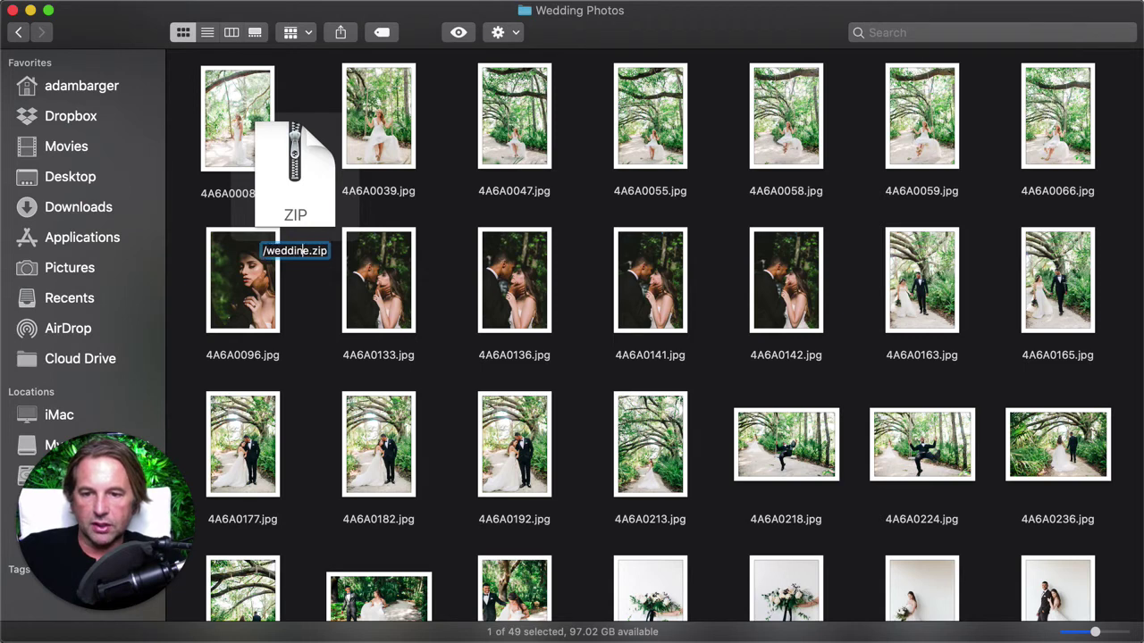
{"action": "key", "text": "BackSpace"}
{"action": "key", "text": "BackSpace"}
{"action": "key", "text": "BackSpace"}
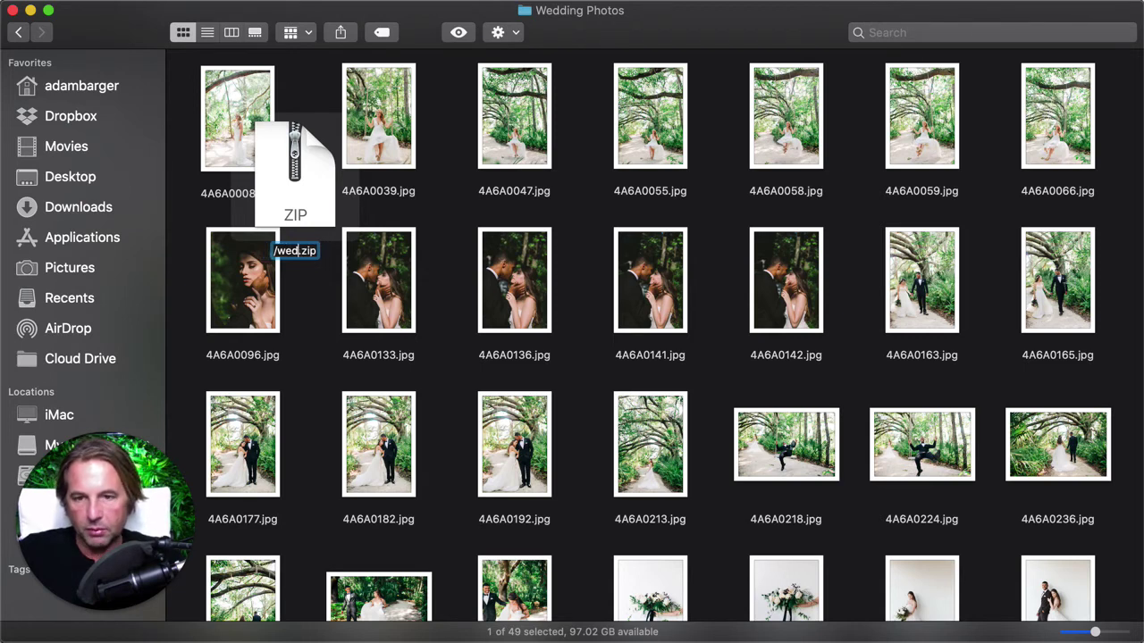
{"action": "key", "text": "BackSpace"}
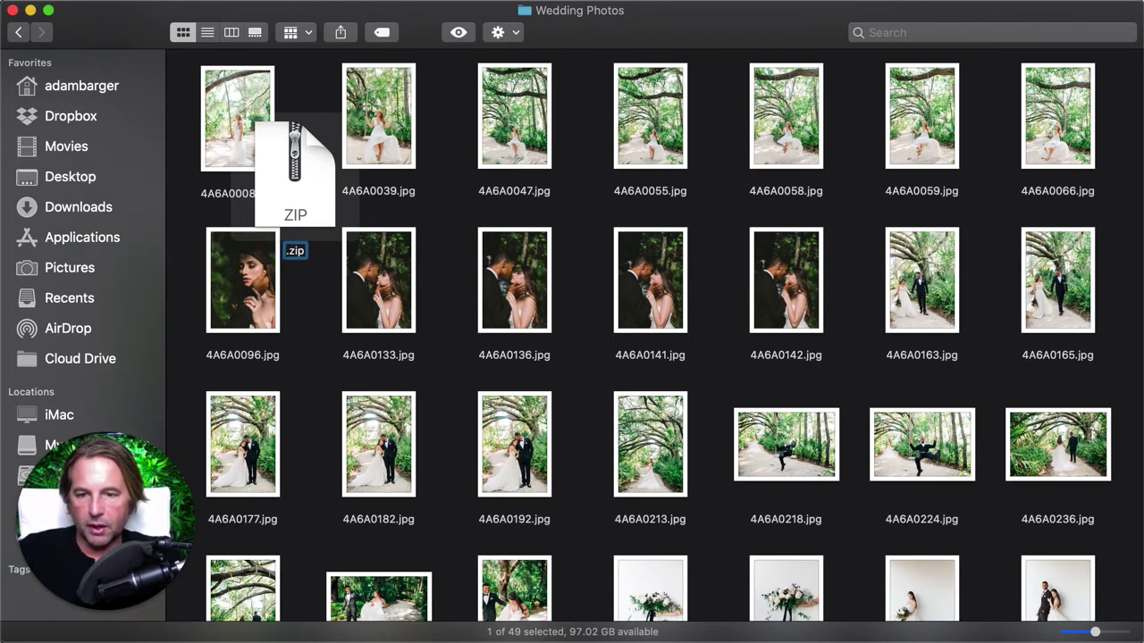
{"action": "type", "text": "Wedding Photos"}
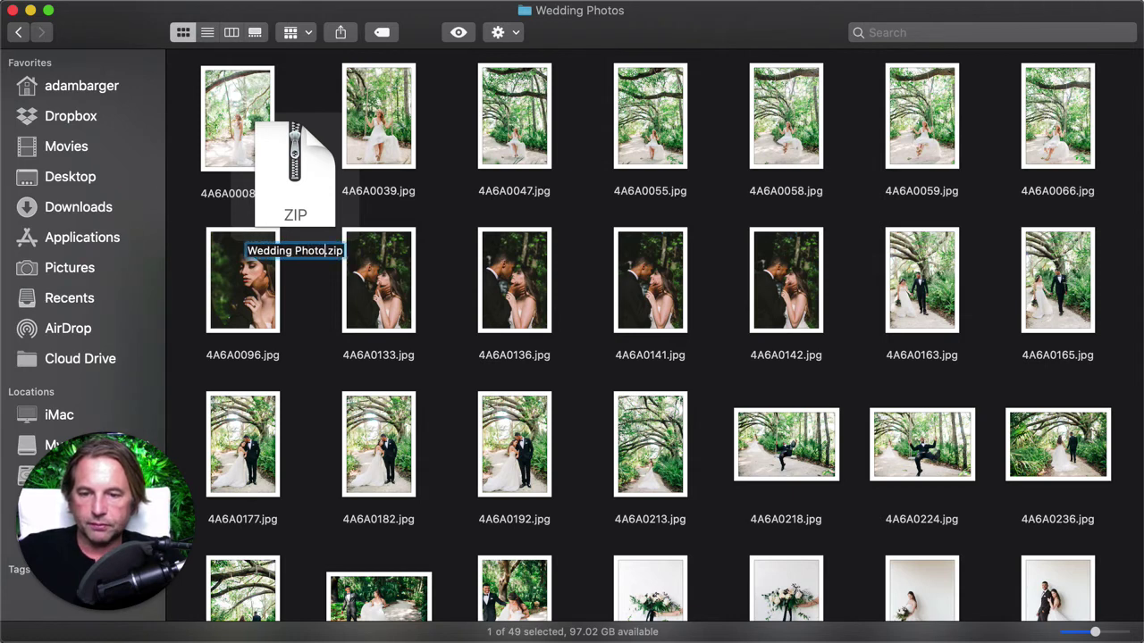
{"action": "left_click", "coordinate": [280, 284]}
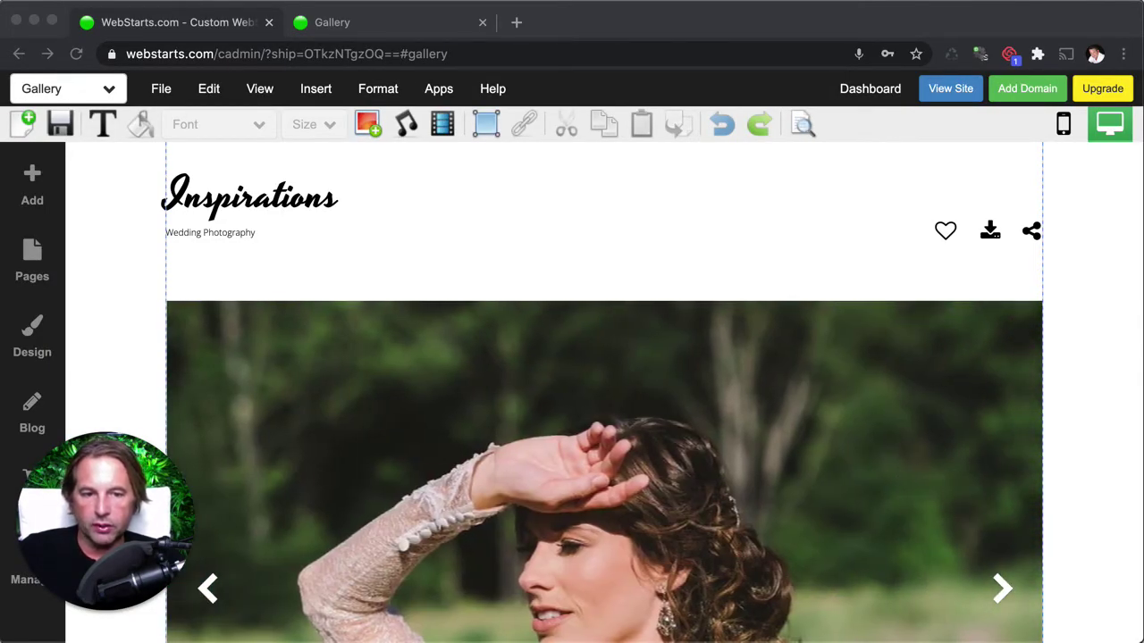
Upload Wedding Photos.zip to the site's file library via Insert > File, inserting nothing.
{"action": "left_click", "coordinate": [323, 95]}
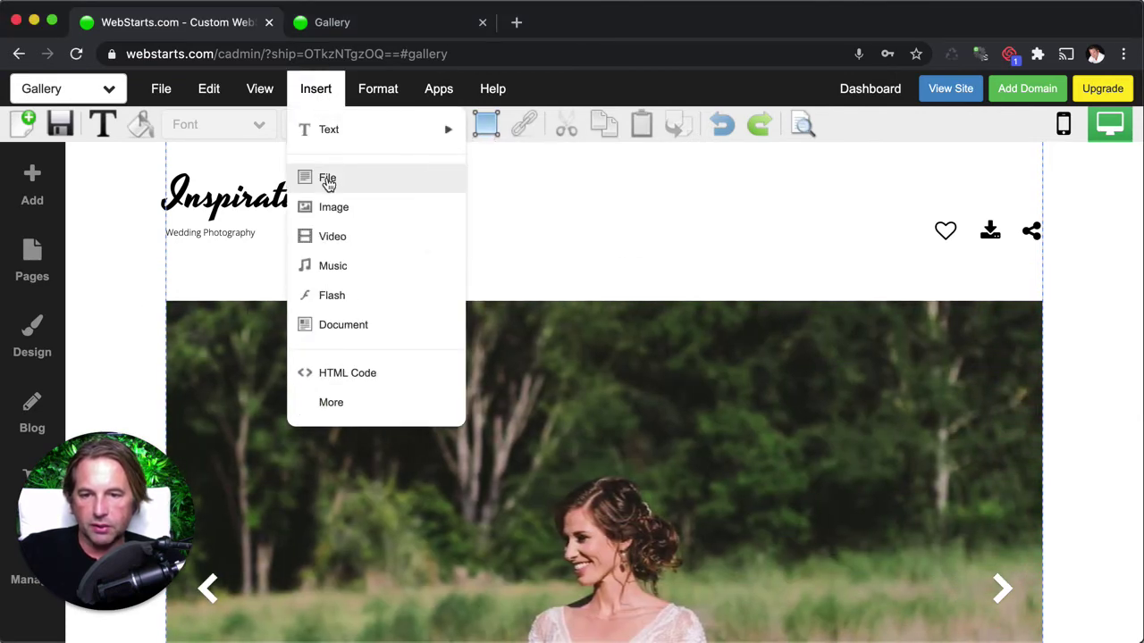
{"action": "left_click", "coordinate": [327, 177]}
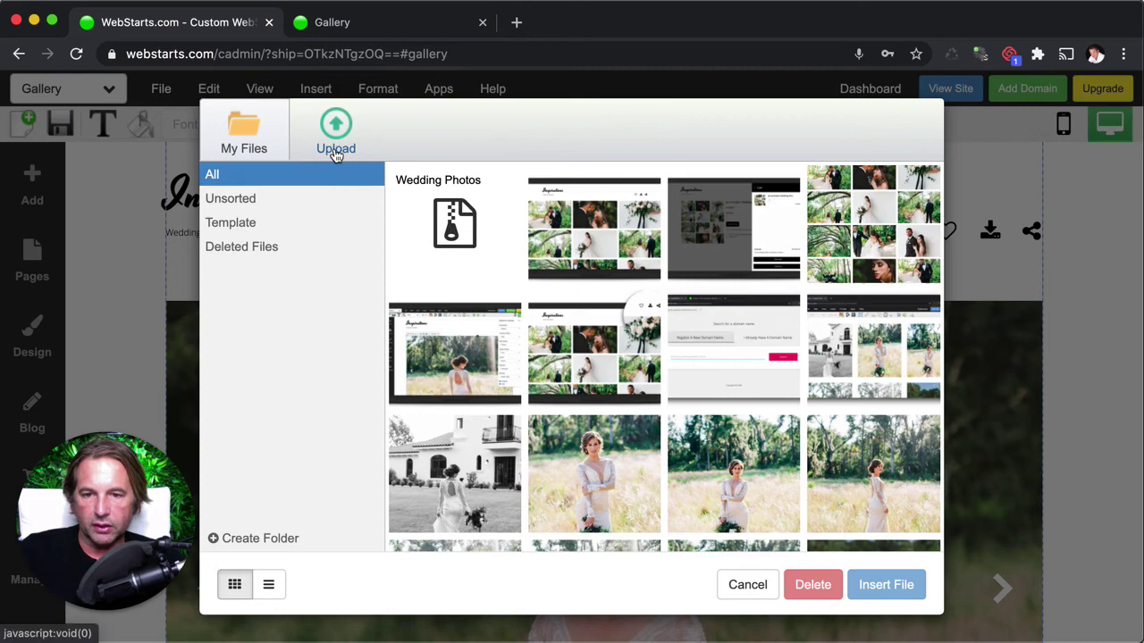
{"action": "left_click", "coordinate": [338, 159]}
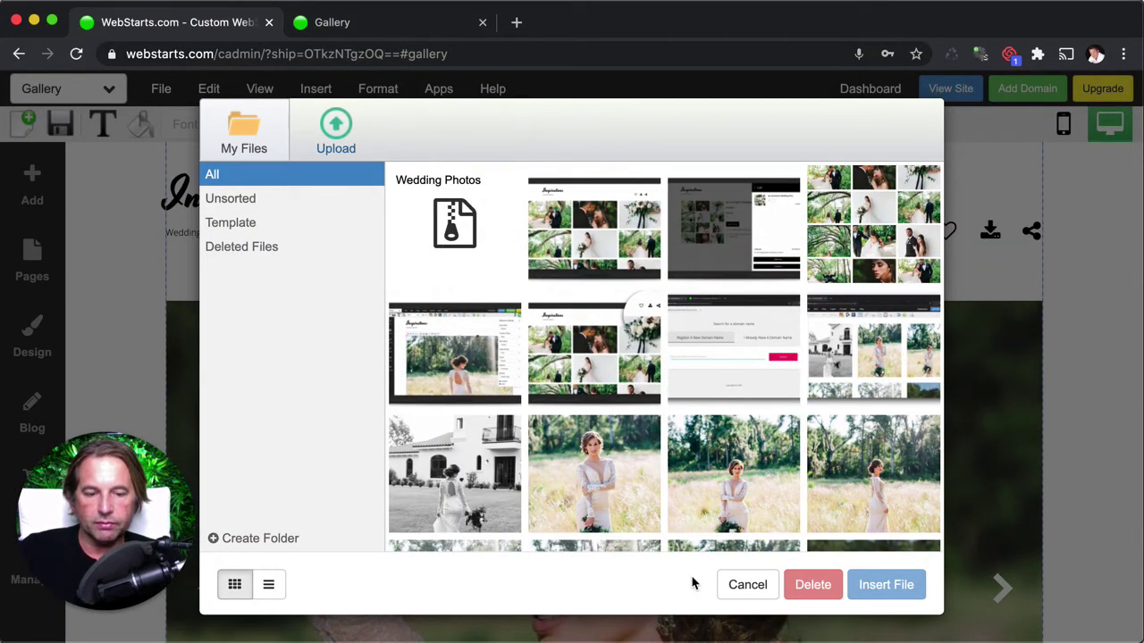
{"action": "left_click", "coordinate": [758, 586]}
Link the header's download icon to the uploaded Wedding Photos.zip file.
{"action": "left_click", "coordinate": [987, 234]}
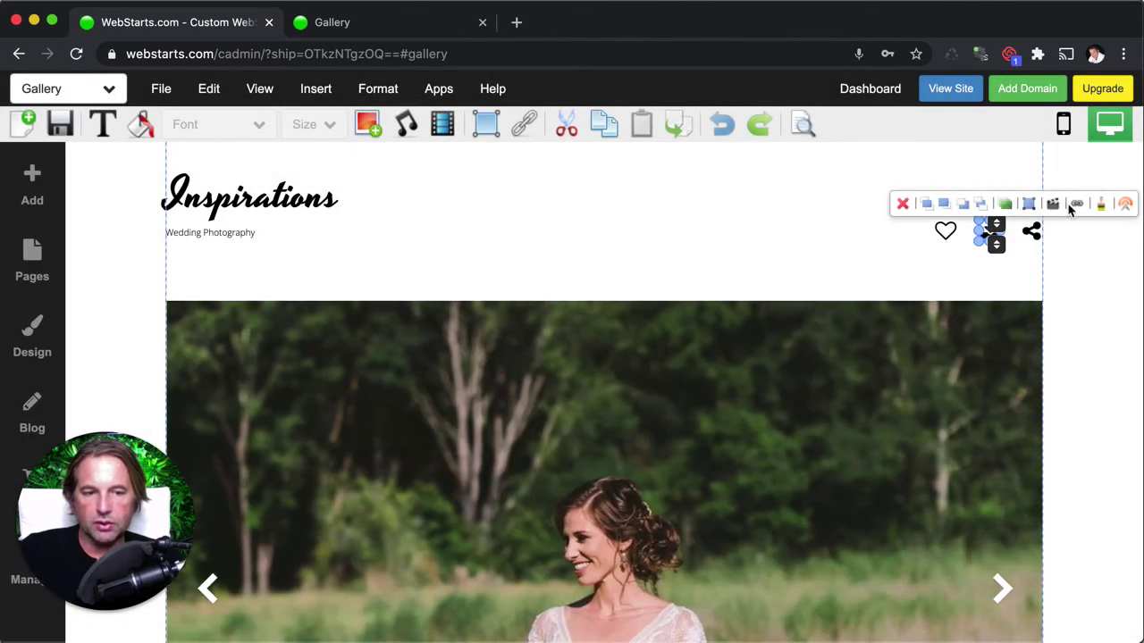
{"action": "left_click", "coordinate": [1076, 205]}
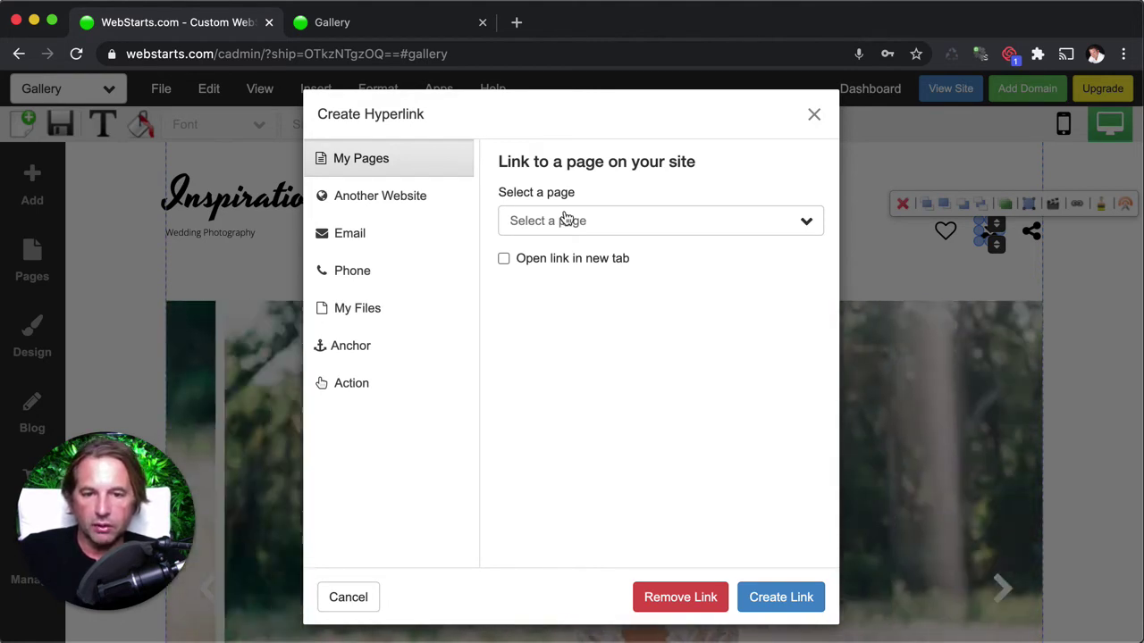
{"action": "left_click", "coordinate": [607, 226]}
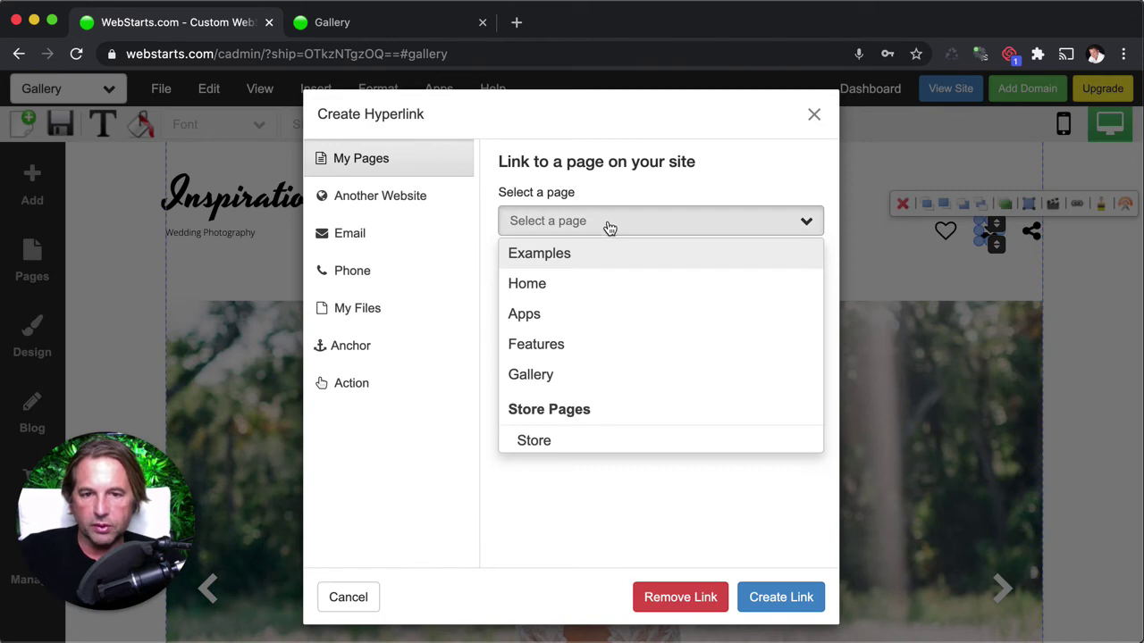
{"action": "left_click", "coordinate": [608, 227]}
{"action": "left_click", "coordinate": [360, 328]}
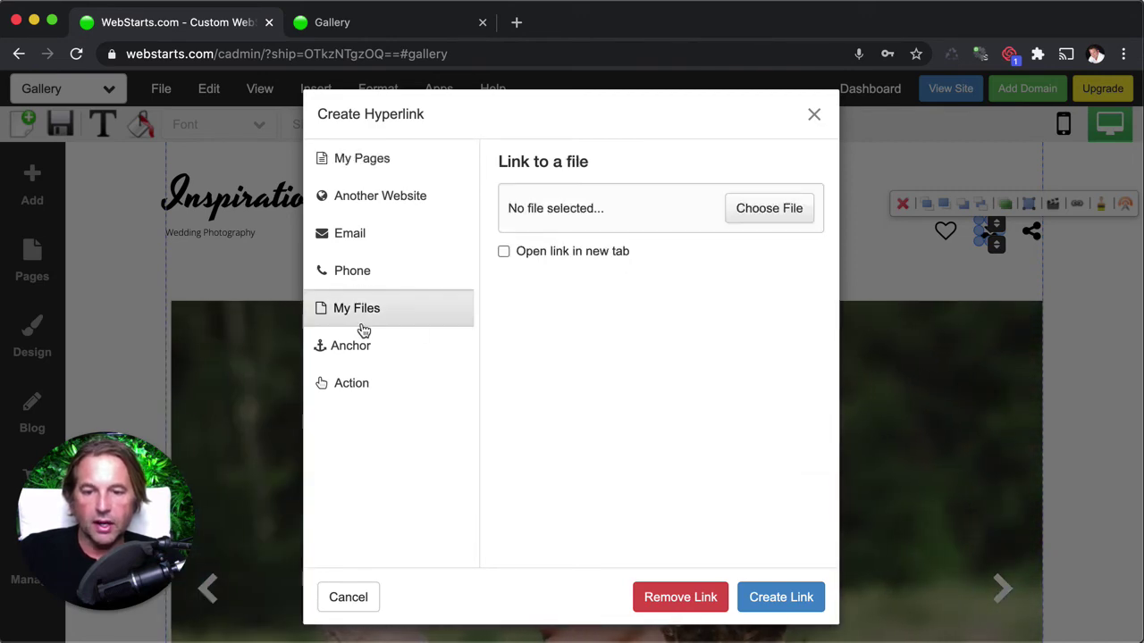
{"action": "left_click", "coordinate": [780, 210]}
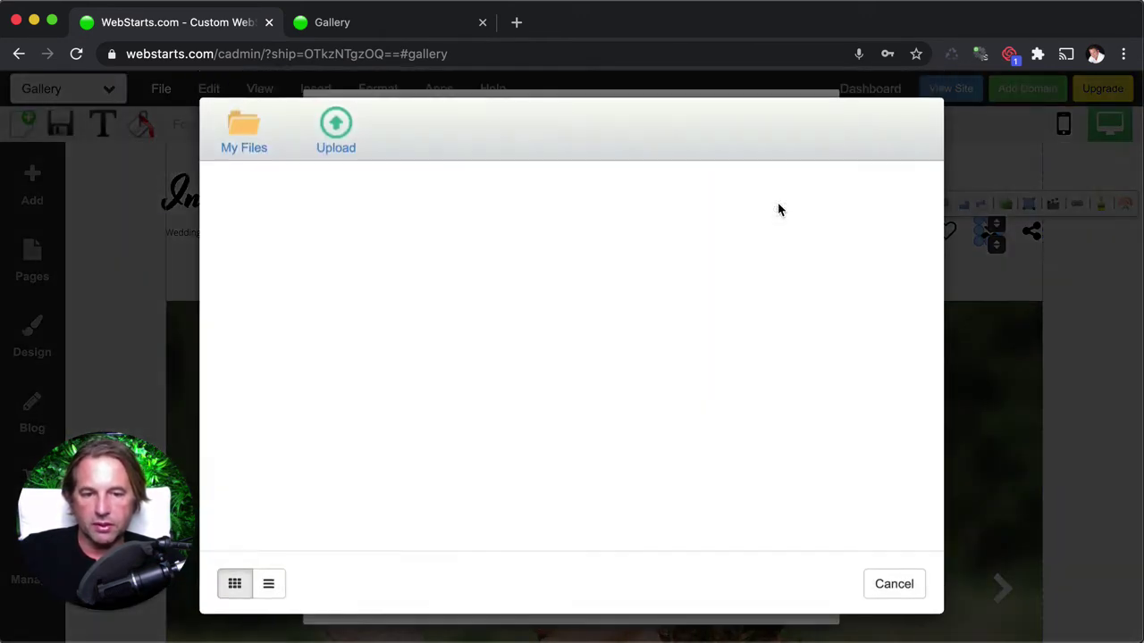
{"action": "left_click", "coordinate": [464, 219]}
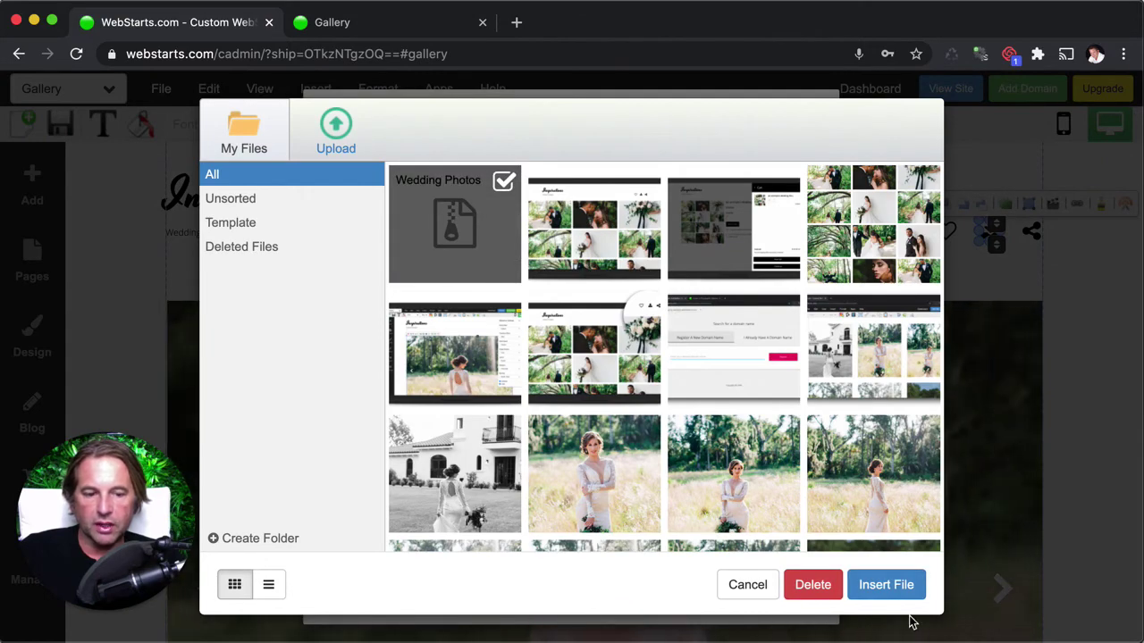
{"action": "left_click", "coordinate": [905, 593]}
{"action": "left_click", "coordinate": [818, 601]}
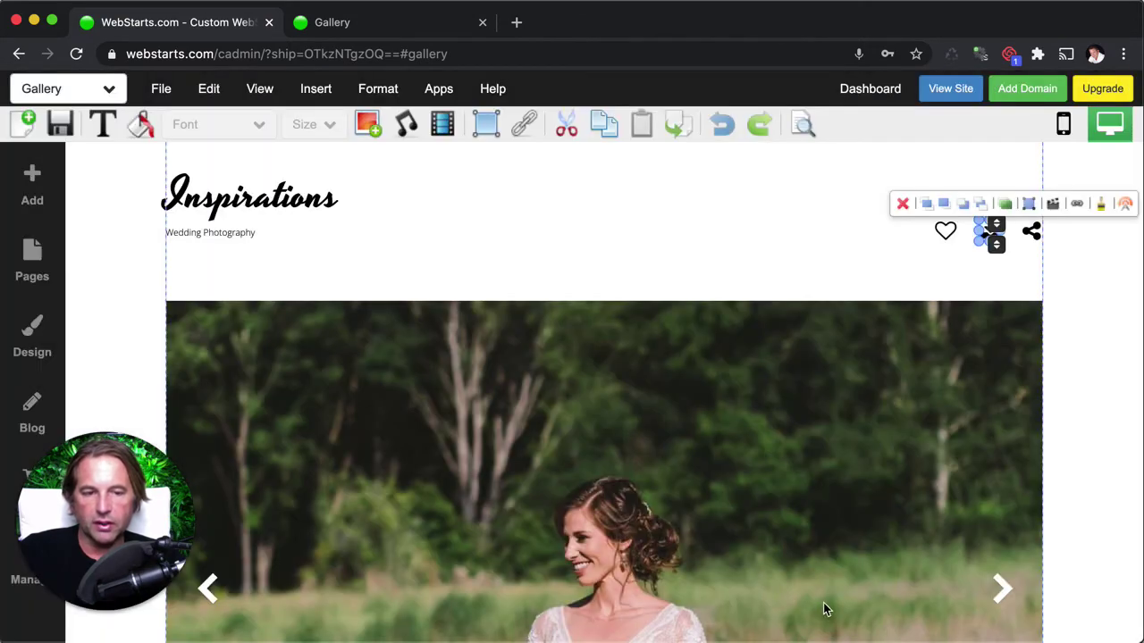
{"action": "left_click", "coordinate": [648, 199]}
Save the Gallery page and verify the live download icon now fetches the wedding photos zip.
{"action": "left_click", "coordinate": [59, 128]}
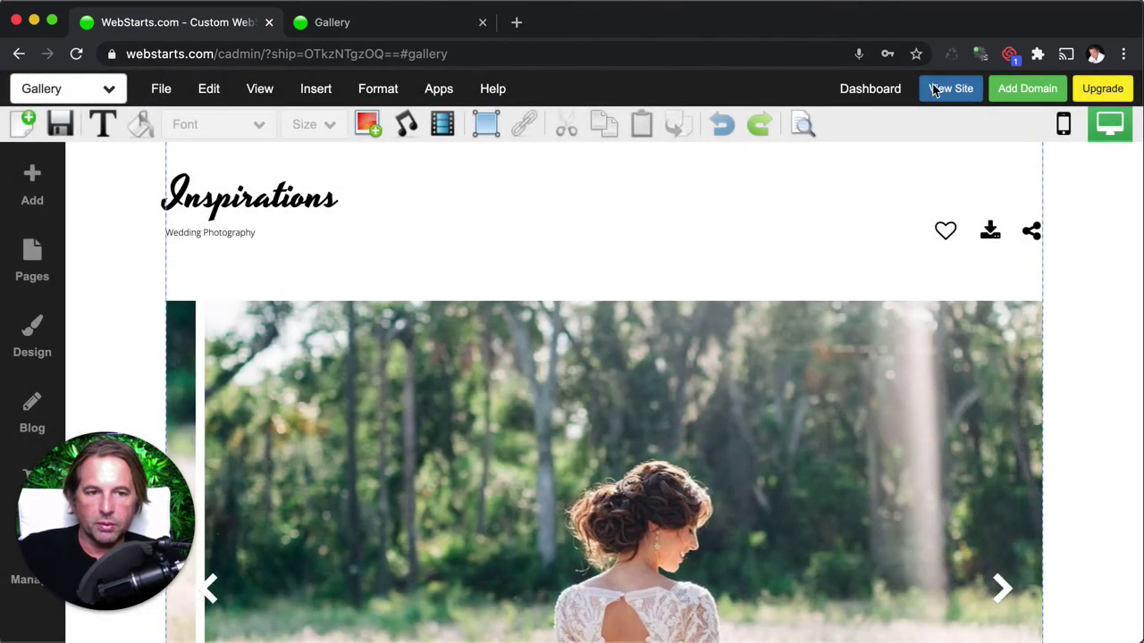
{"action": "left_click", "coordinate": [934, 90]}
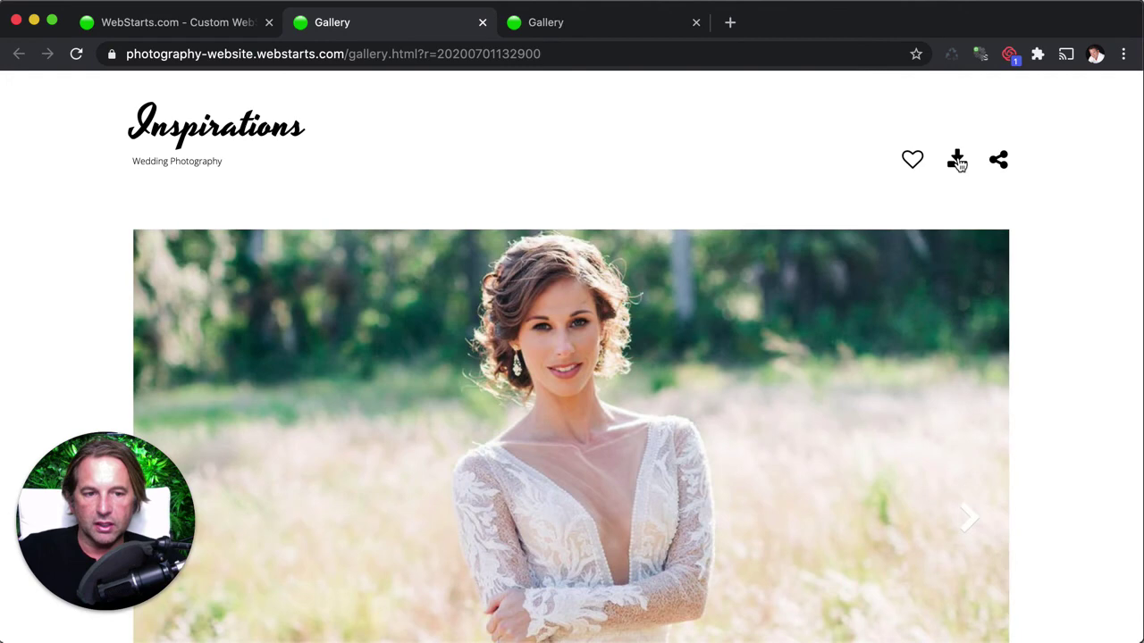
{"action": "left_click", "coordinate": [957, 161]}
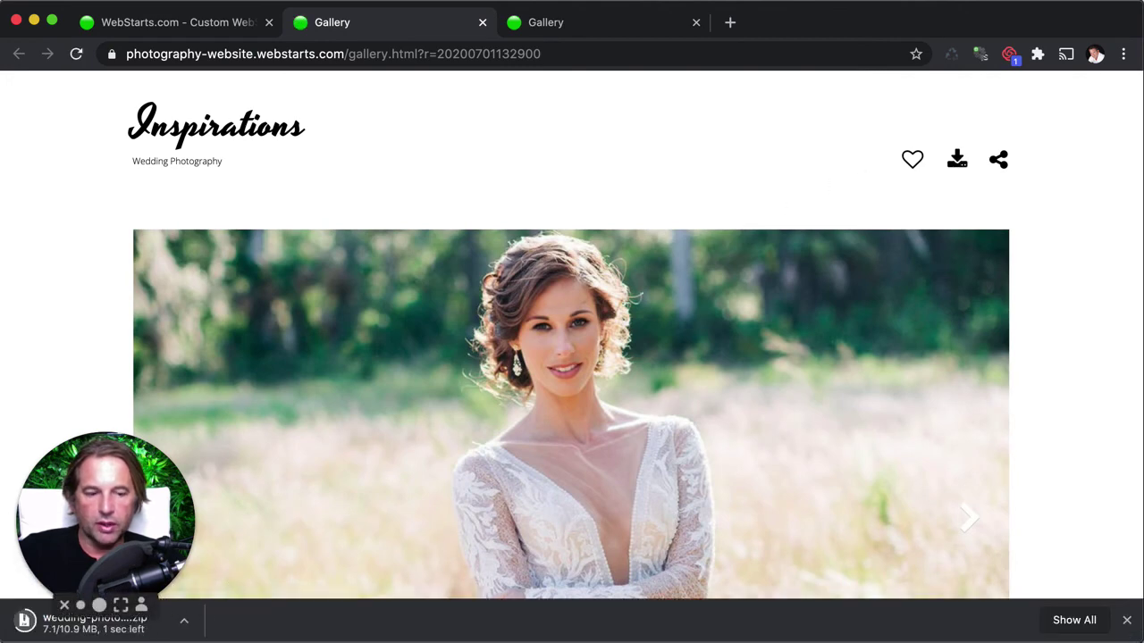
{"action": "left_click", "coordinate": [1126, 621]}
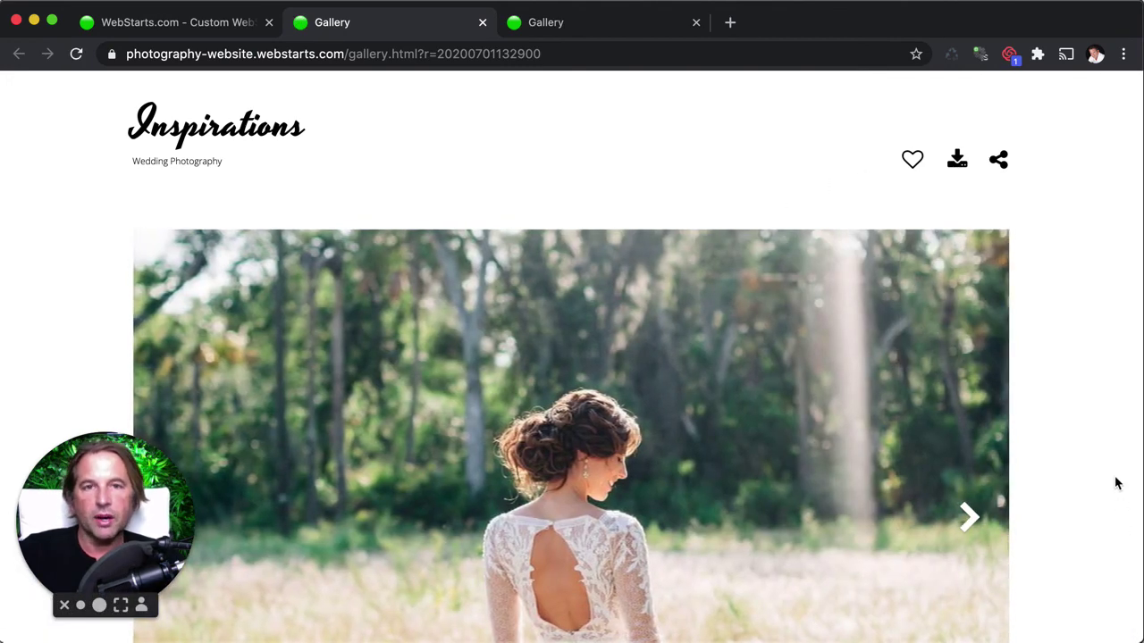